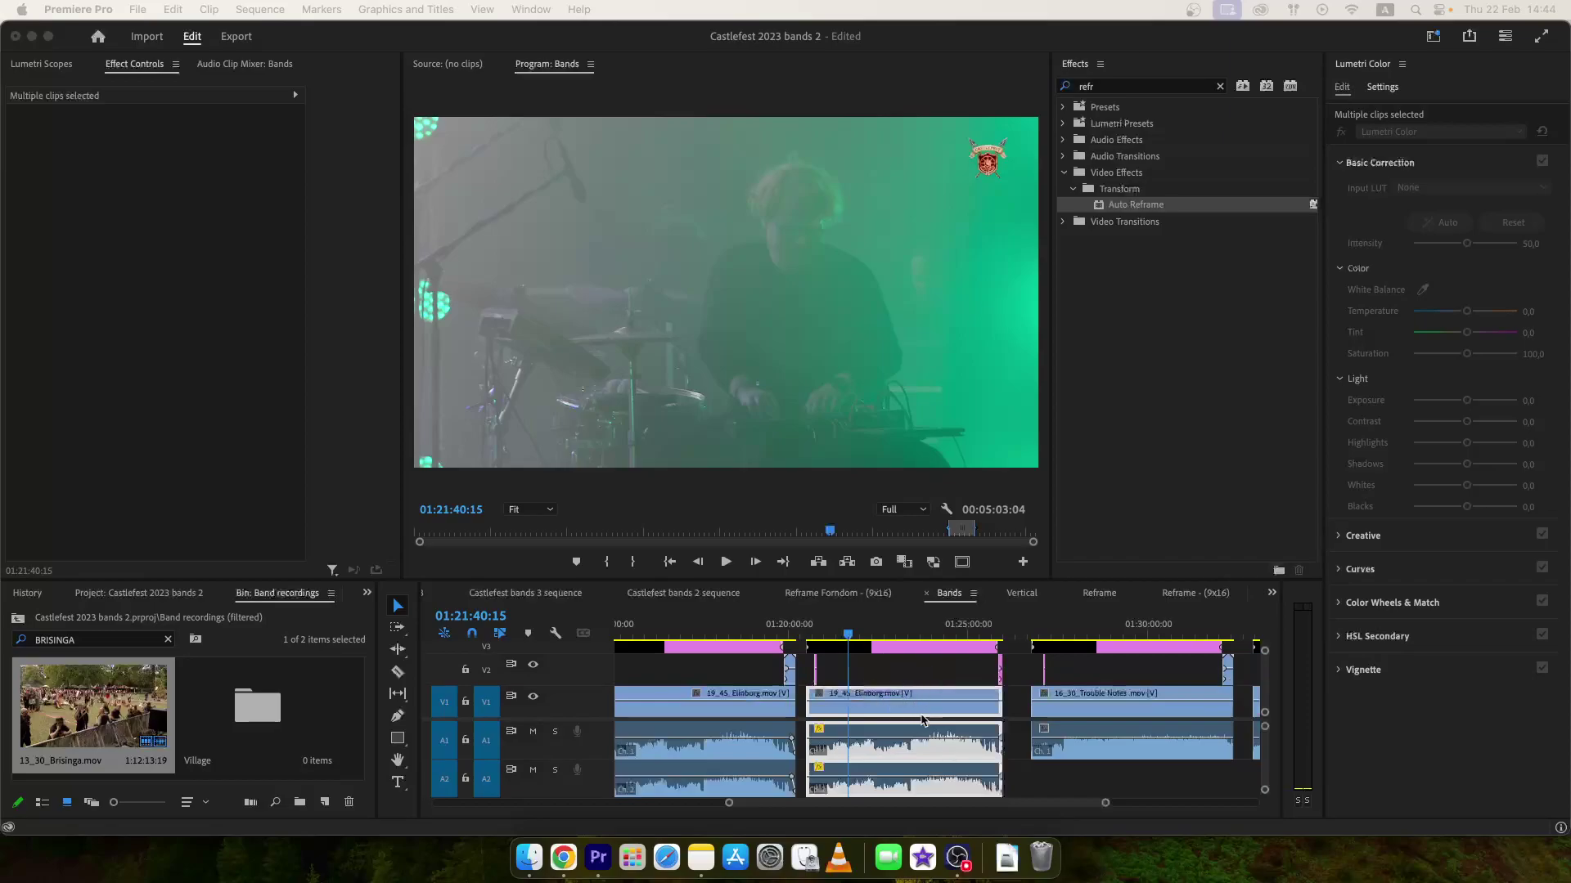
pyautogui.scroll(-2, 941, 770)
pyautogui.scroll(2, 939, 767)
# Marquee-select the middle Elinborg clip in the Bands timeline.
pyautogui.moveTo(955, 667); pyautogui.dragTo(906, 780)
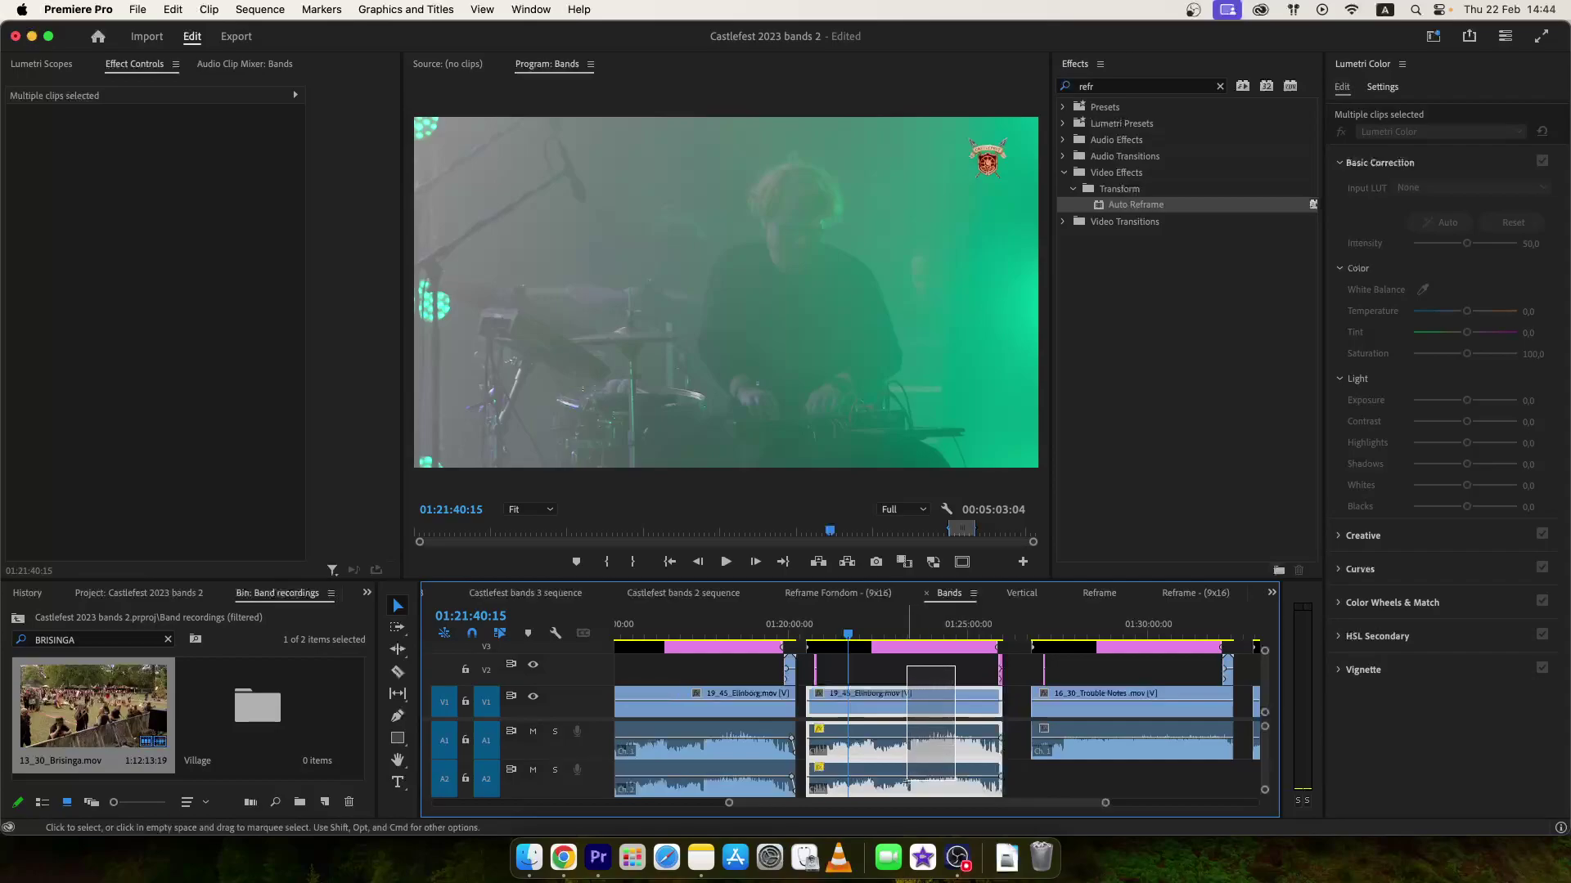
pyautogui.moveTo(906, 780); pyautogui.dragTo(913, 767)
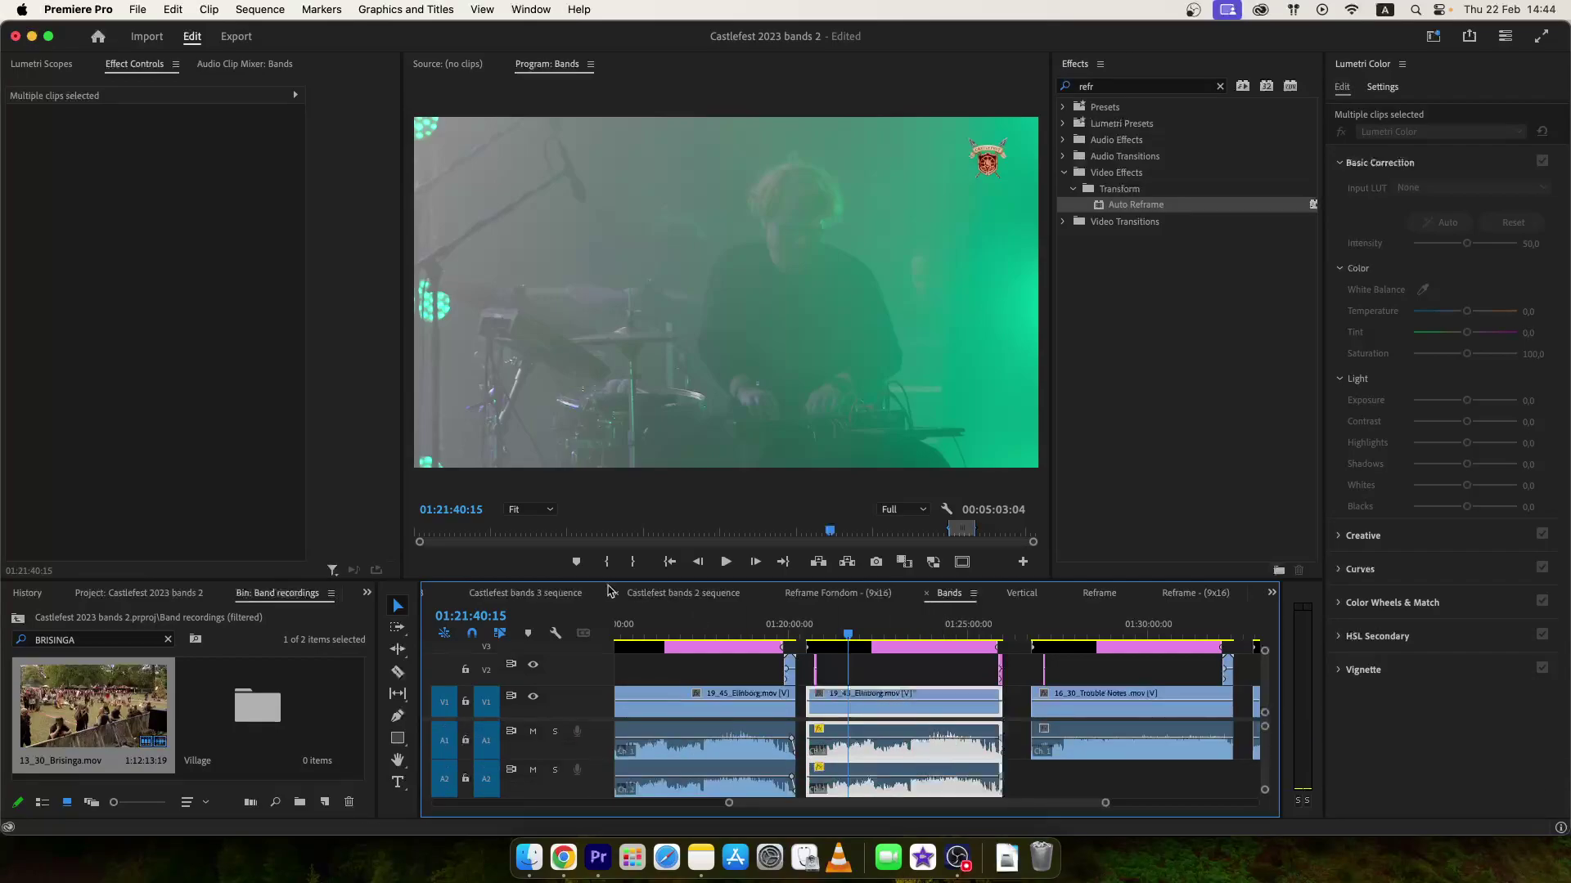
# Paste the Elinborg clip into the Reframe Forndom (9x16) sequence and apply Auto Reframe to it.
pyautogui.click(839, 595)
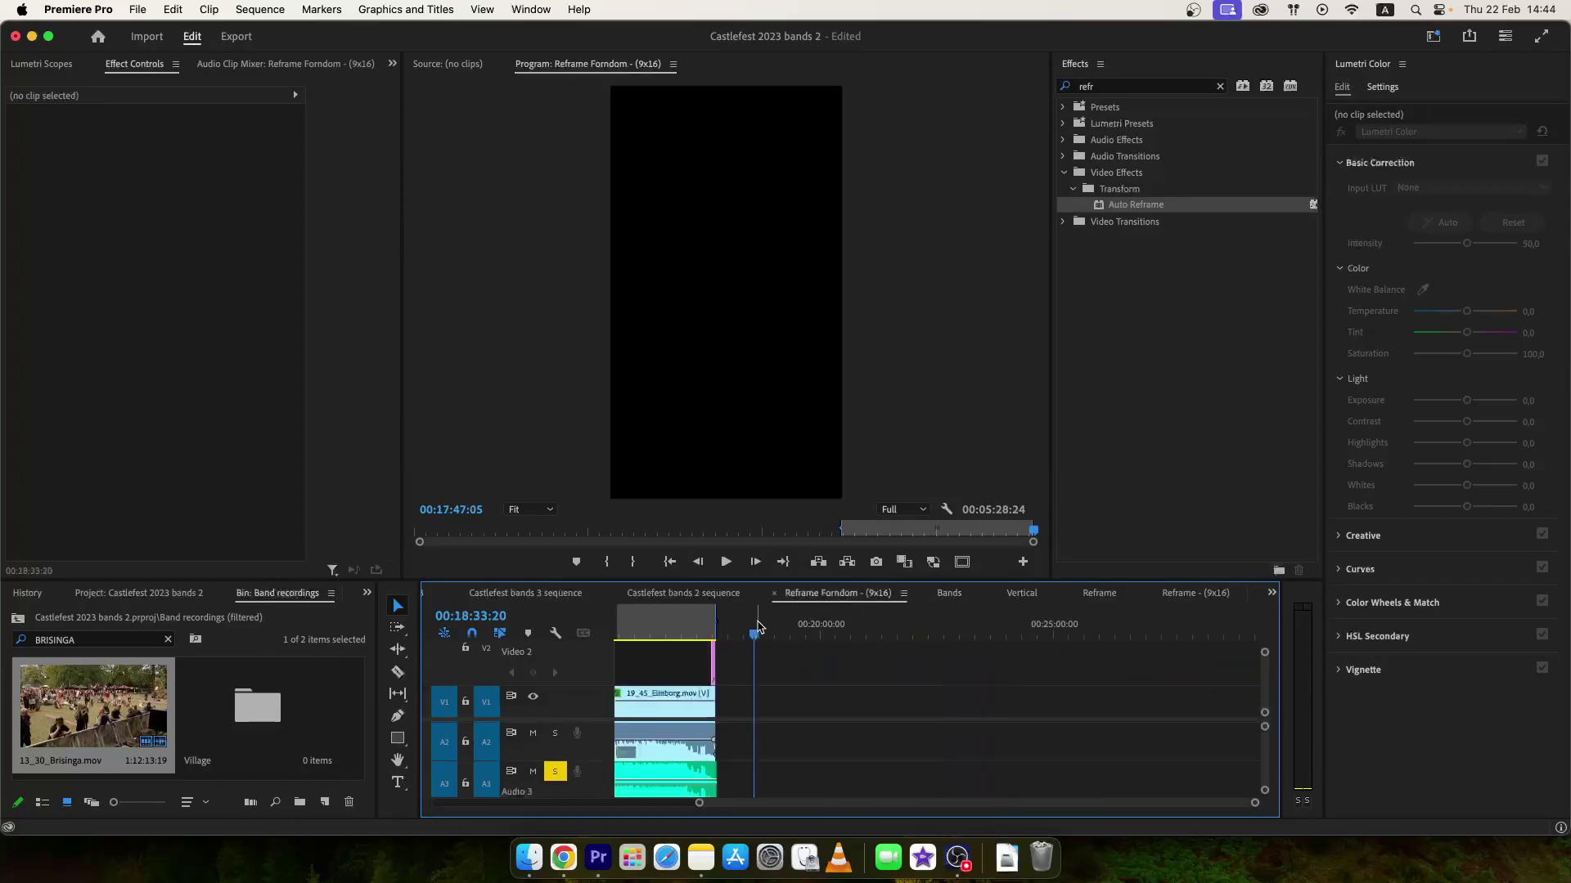
pyautogui.press('super+v')
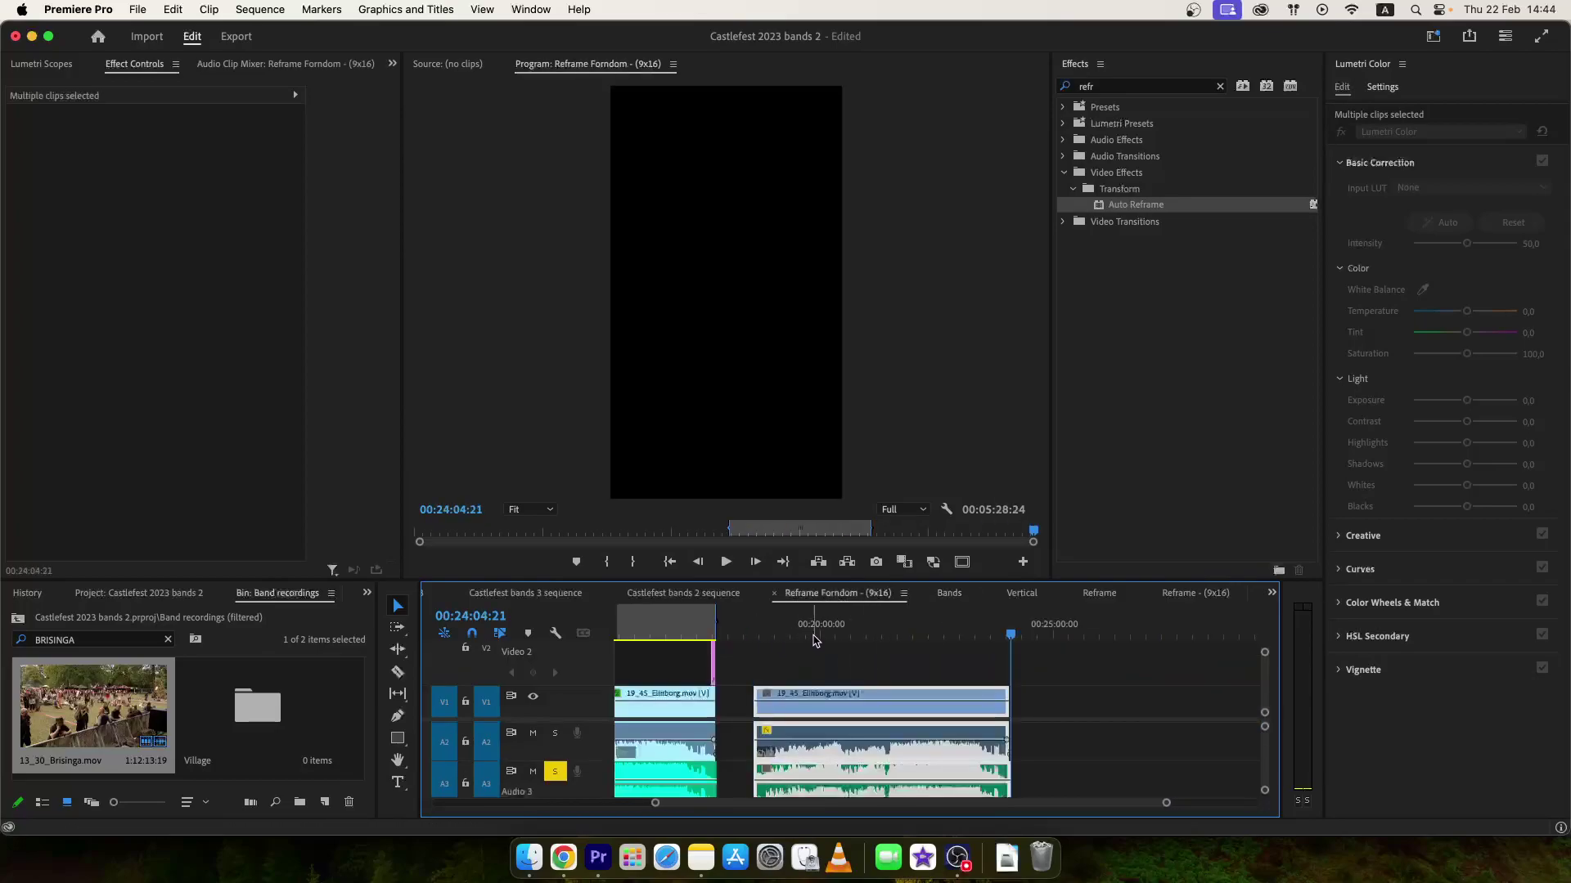
pyautogui.click(808, 637)
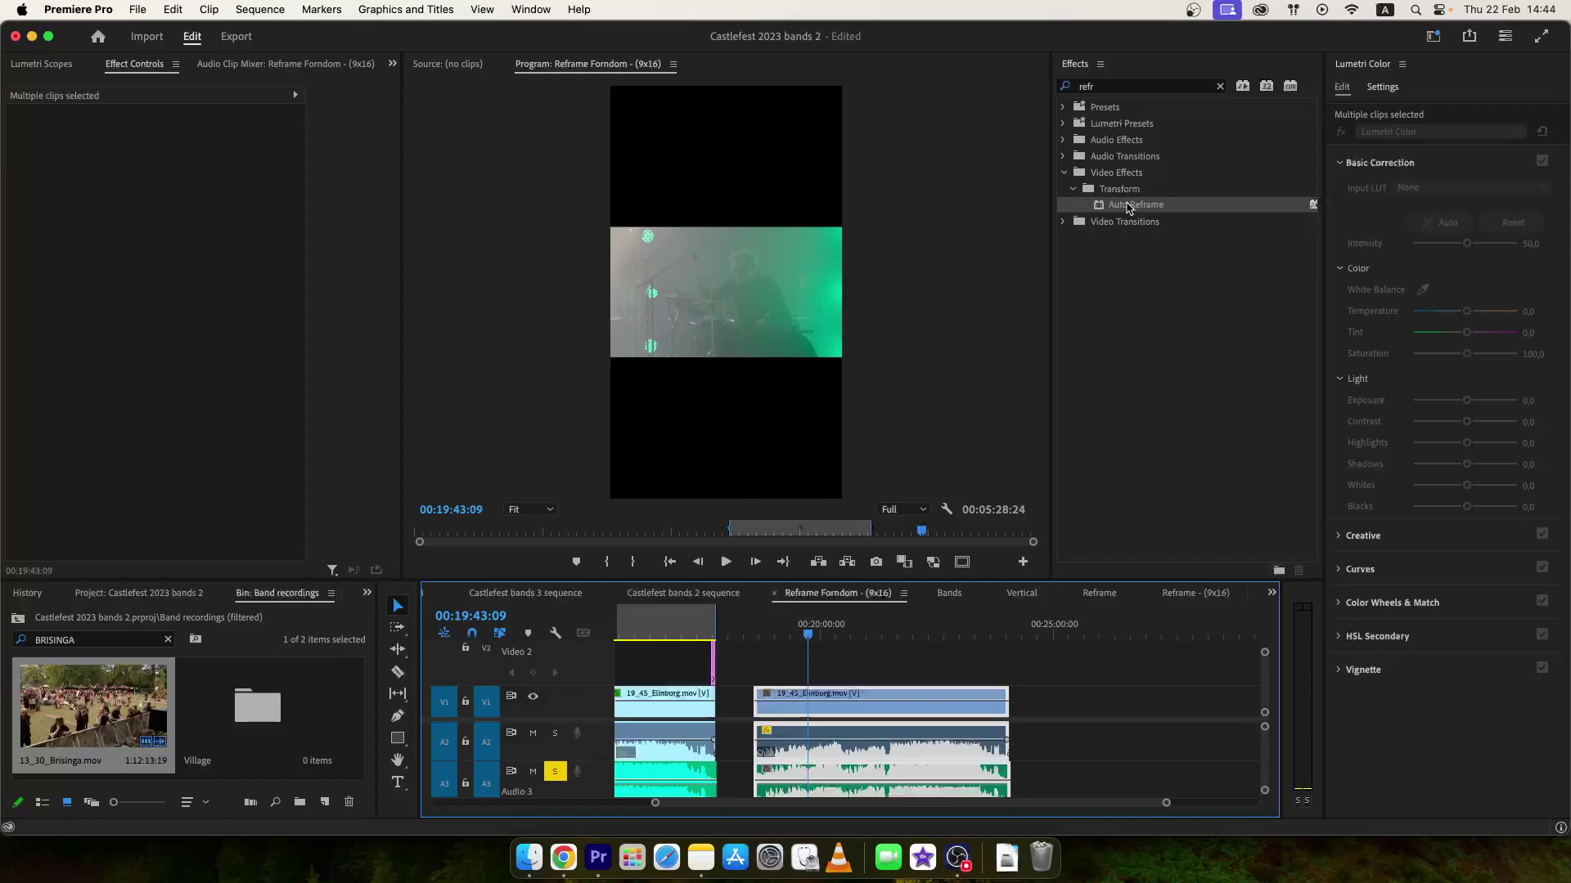
pyautogui.moveTo(1116, 212); pyautogui.dragTo(856, 714)
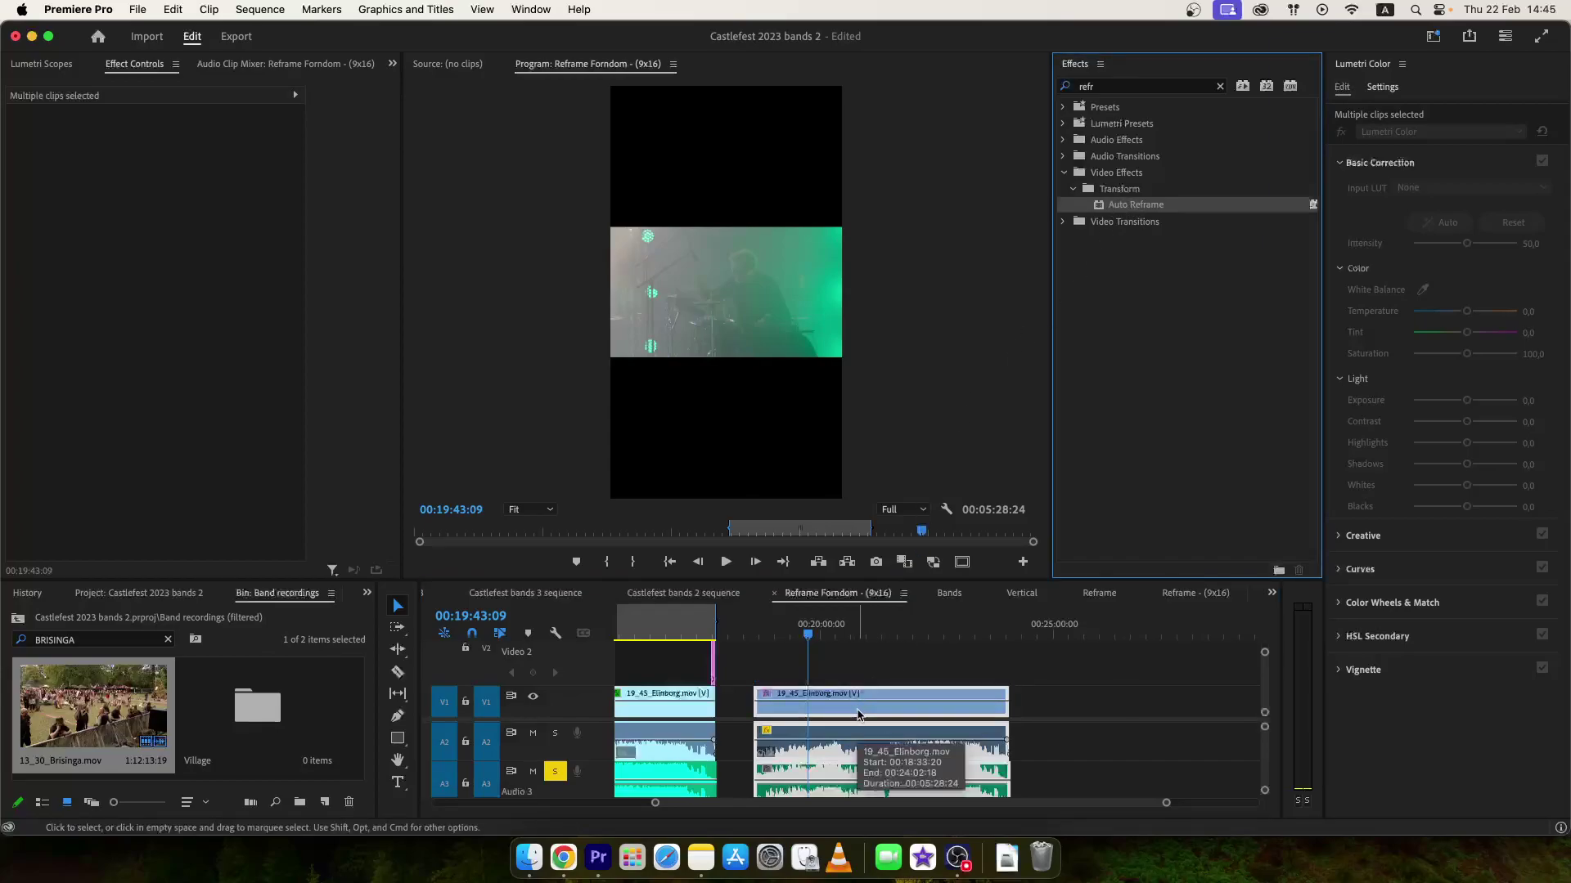
# Delete the Auto Reframe effect from the Elinborg clip in Effect Controls.
pyautogui.click(904, 675)
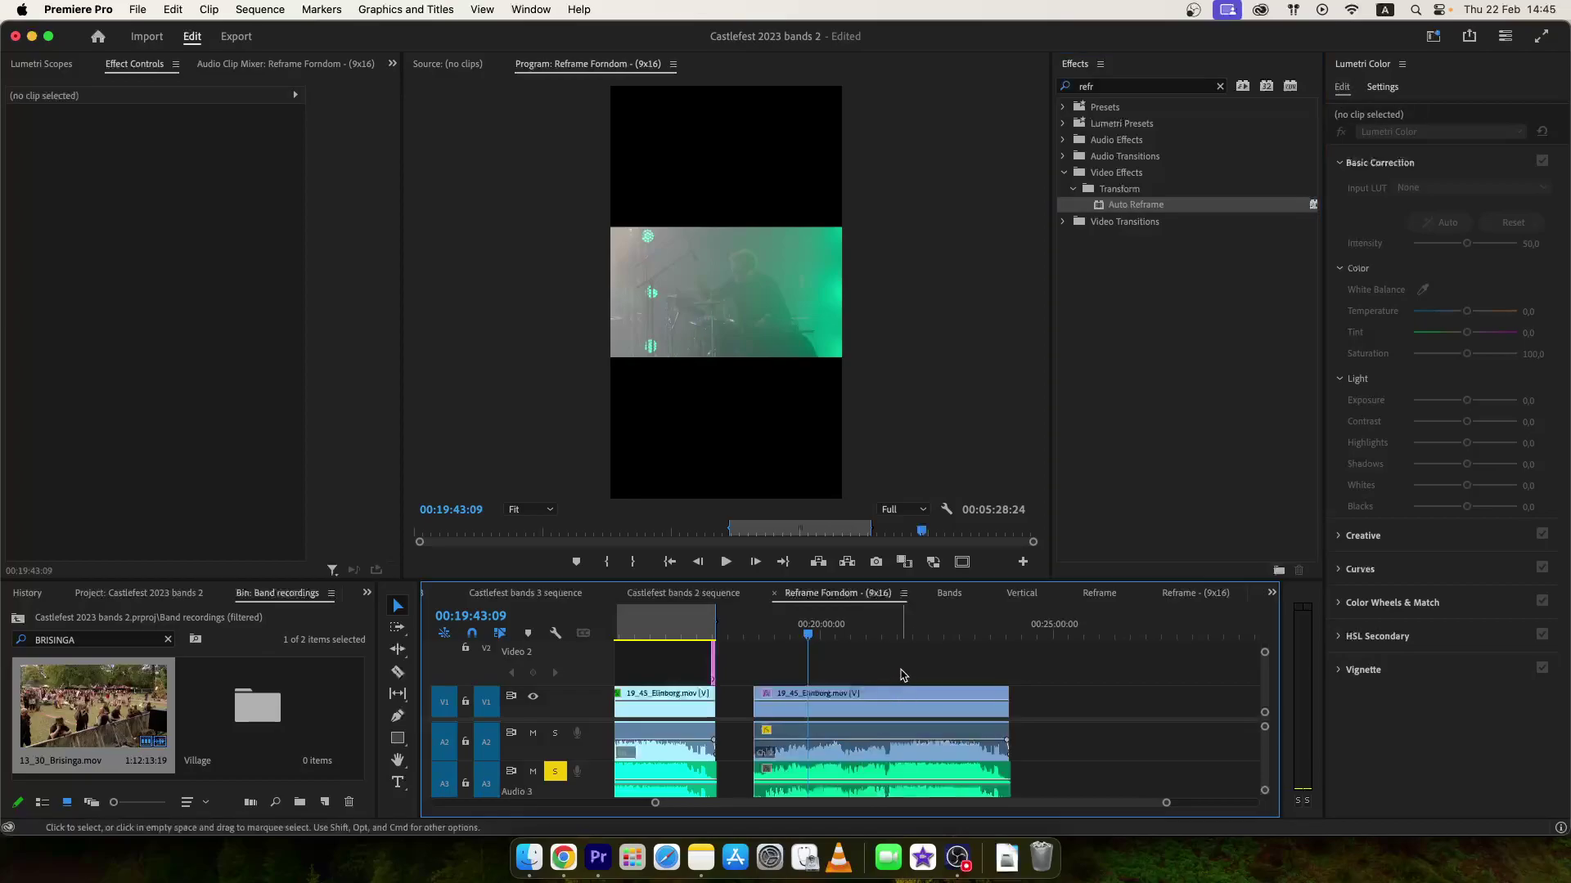
pyautogui.click(909, 718)
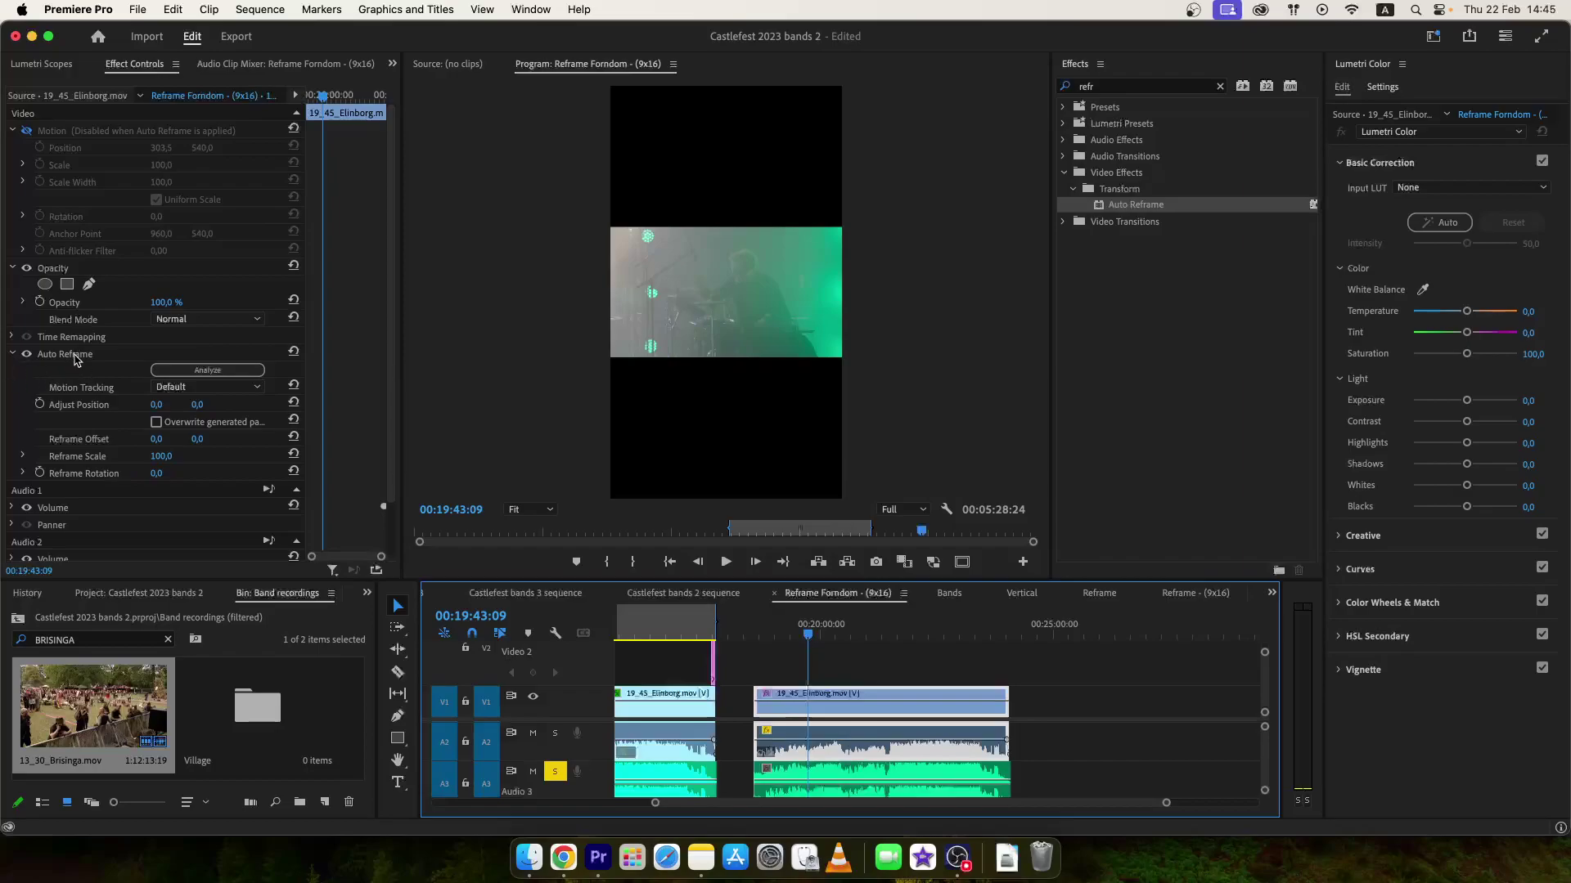
pyautogui.click(77, 358)
pyautogui.press('Delete')
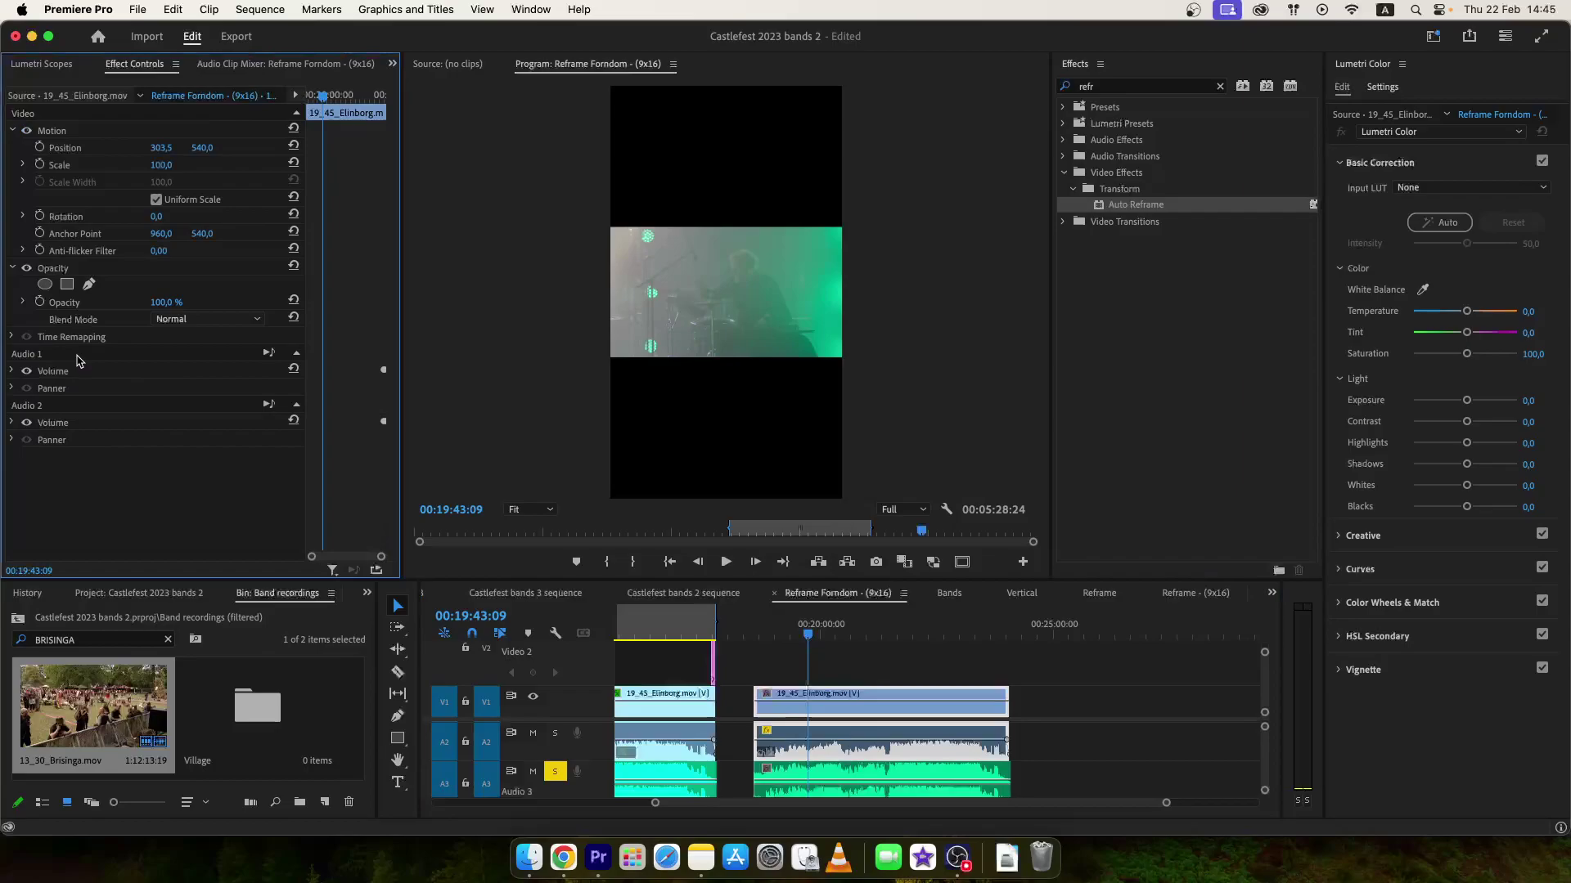
# Deselect and reselect the Elinborg clip to refresh its Motion properties.
pyautogui.click(930, 679)
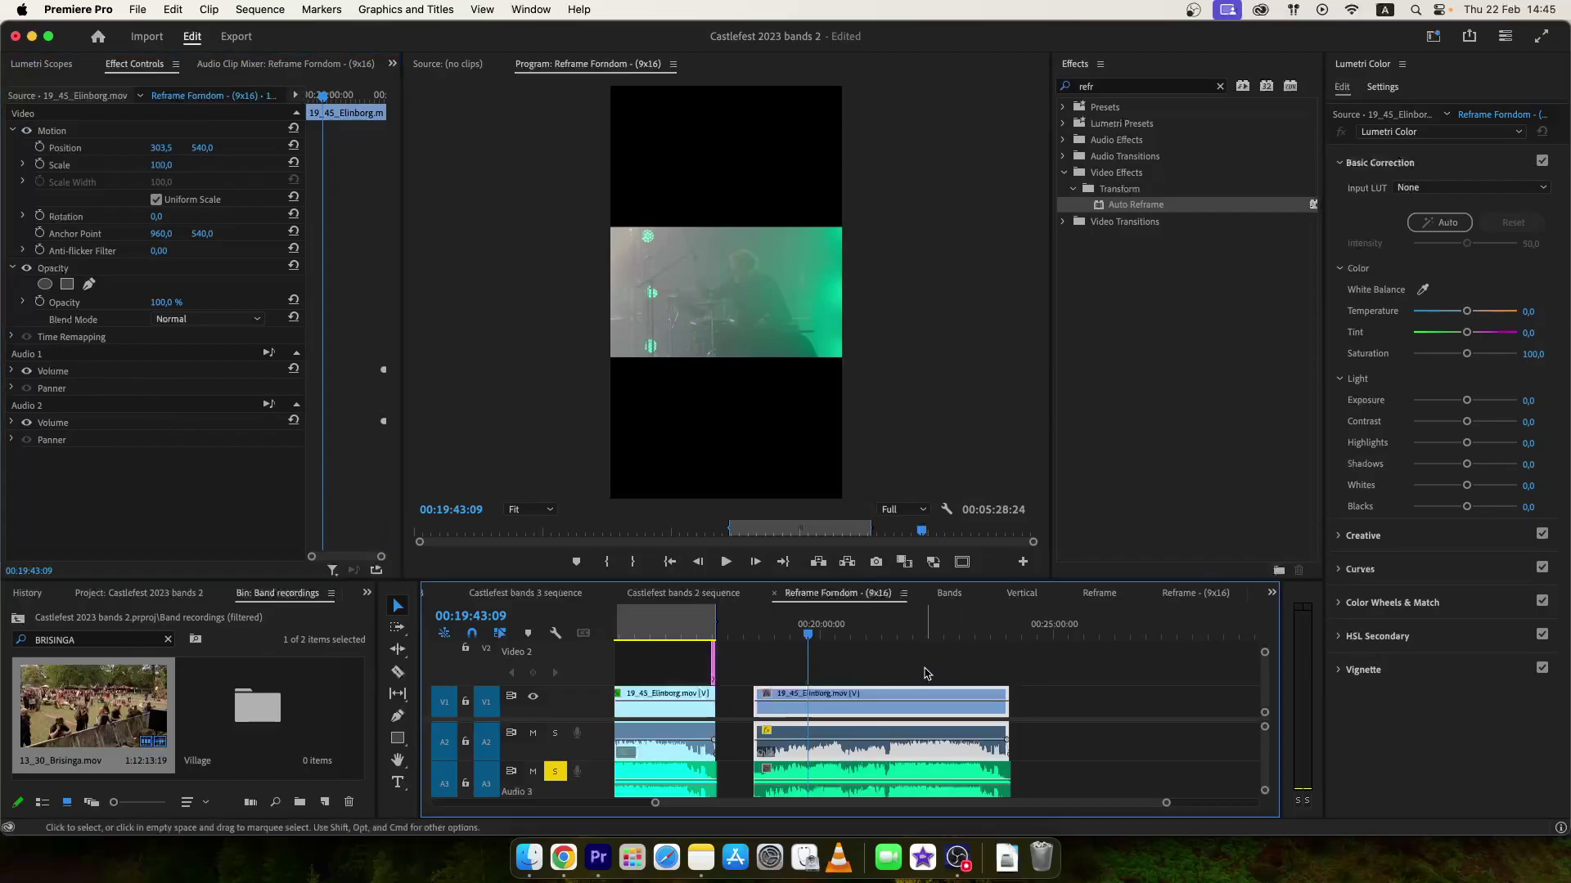
pyautogui.click(883, 717)
pyautogui.rightClick(886, 717)
pyautogui.scroll(-5, 896, 720)
pyautogui.scroll(-2, 952, 718)
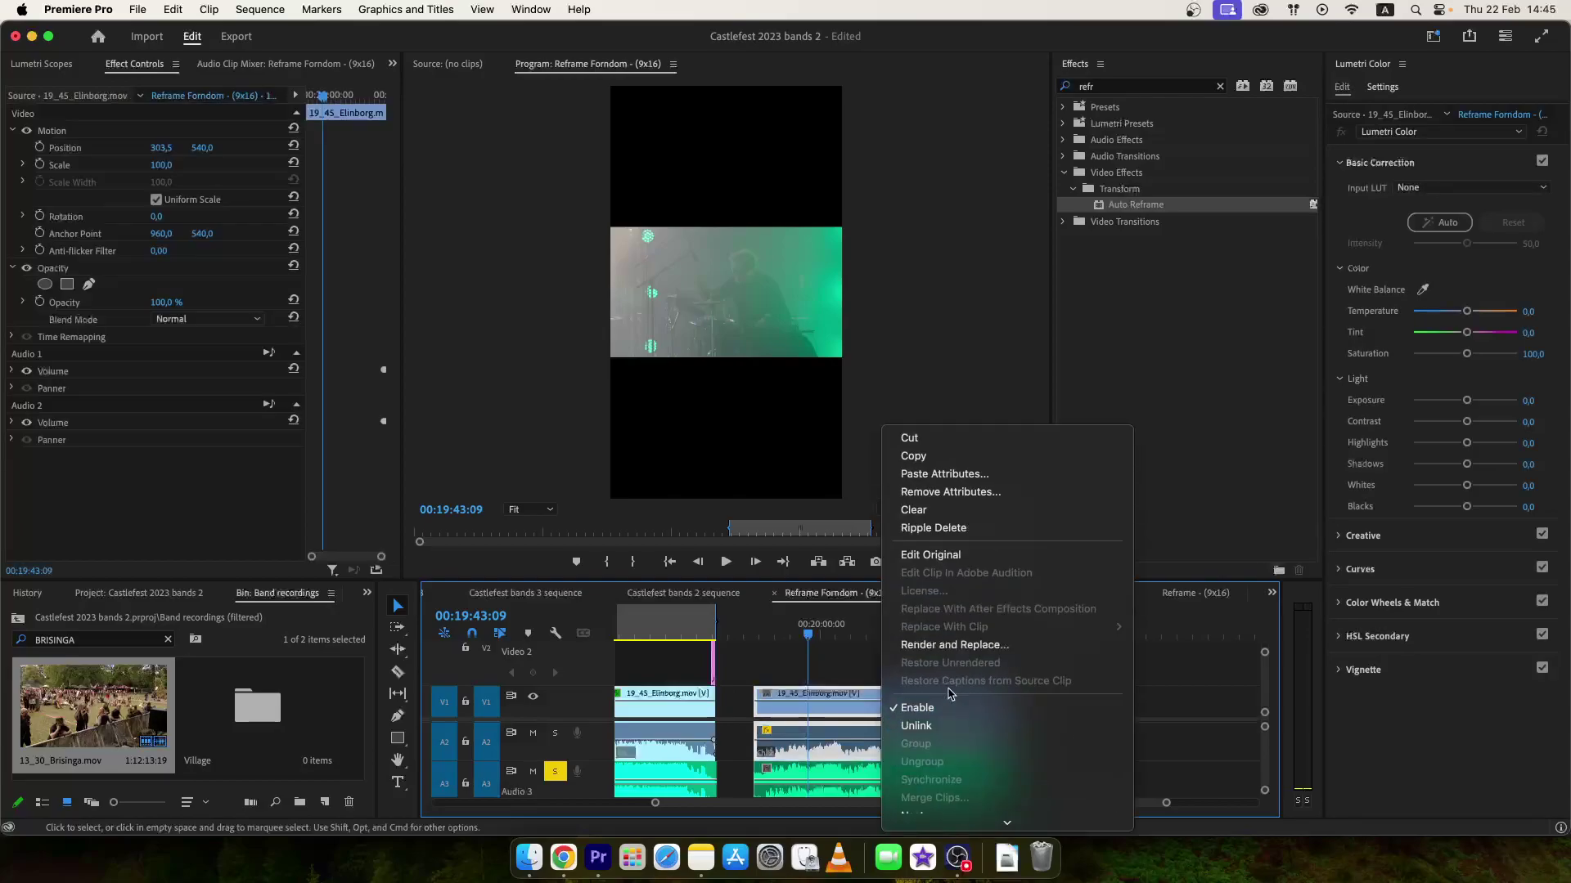
pyautogui.scroll(-2, 952, 700)
pyautogui.scroll(-3, 955, 695)
pyautogui.scroll(-6, 955, 696)
pyautogui.scroll(-2, 955, 695)
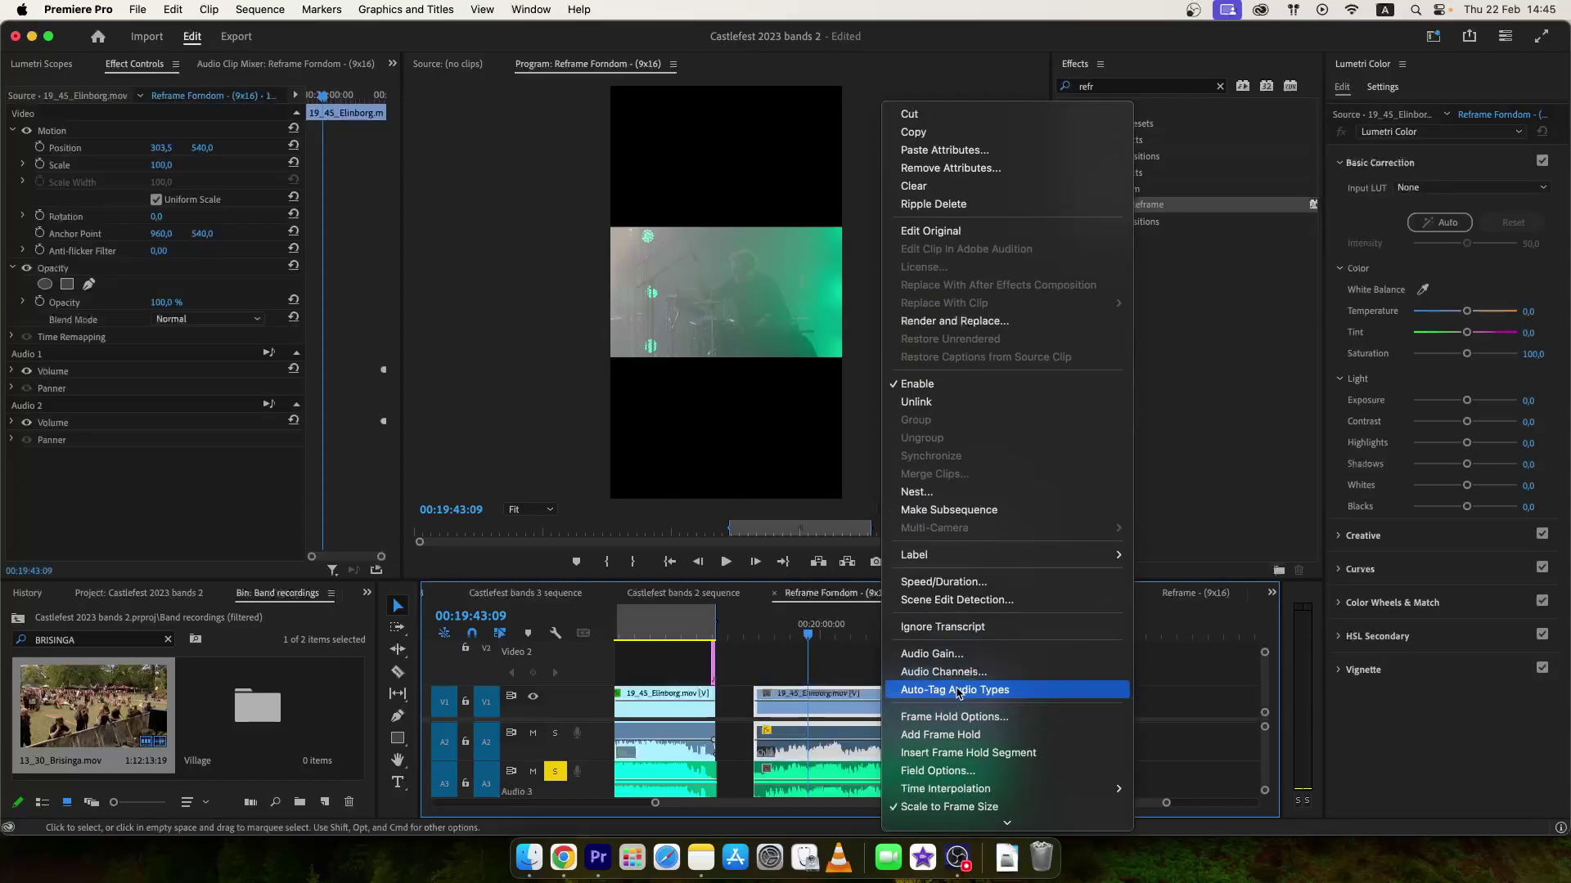
pyautogui.scroll(-2, 957, 694)
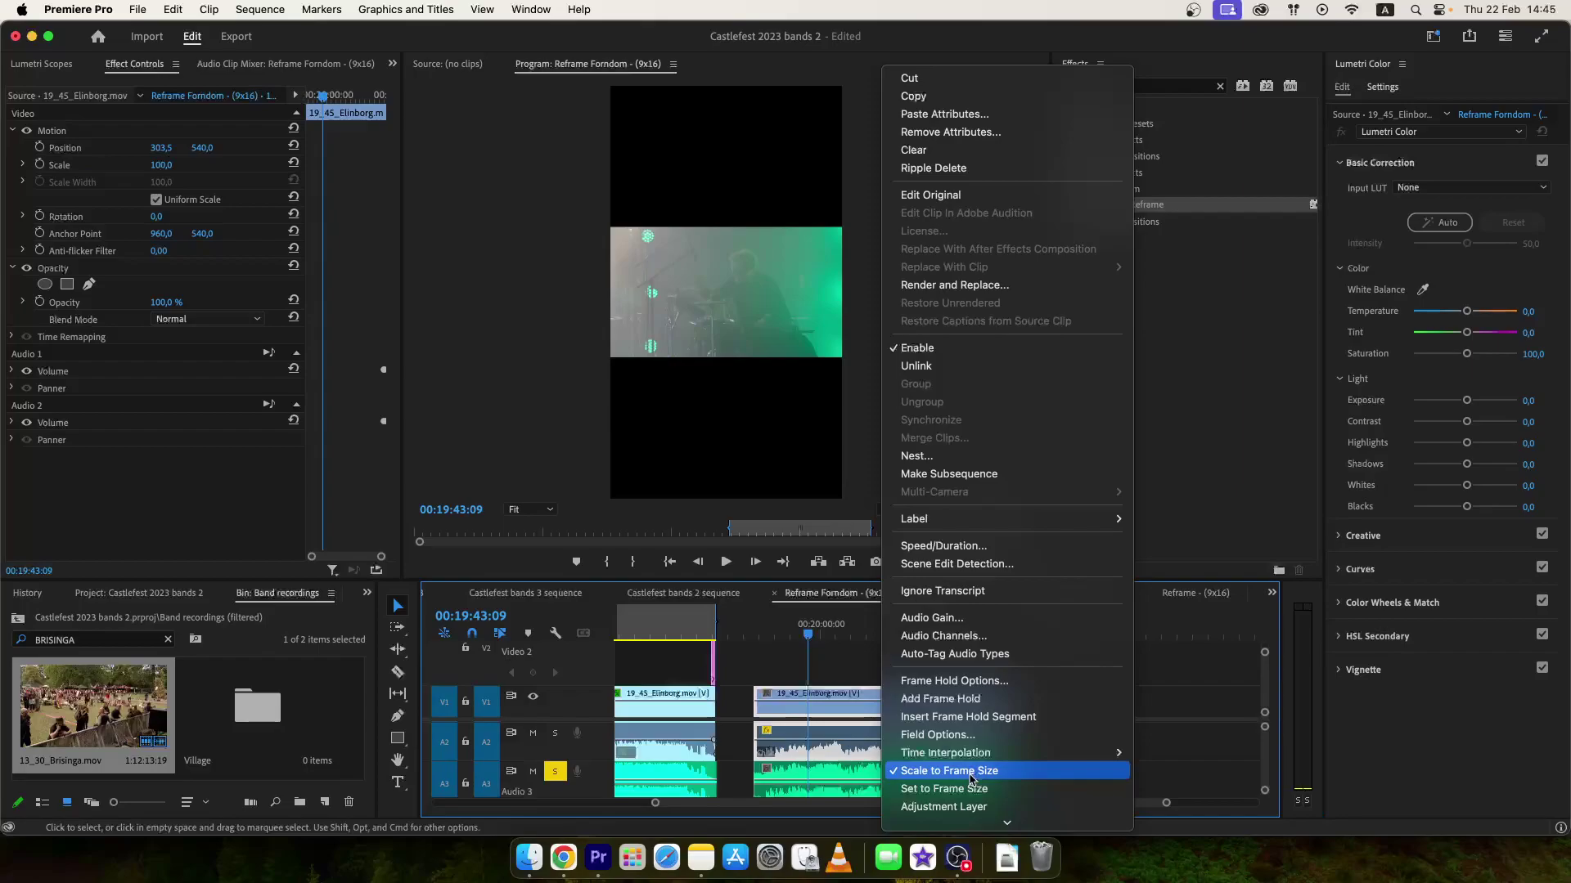
# Reapply Auto Reframe to the Elinborg V1 clip so the drummer fills the frame.
pyautogui.click(966, 789)
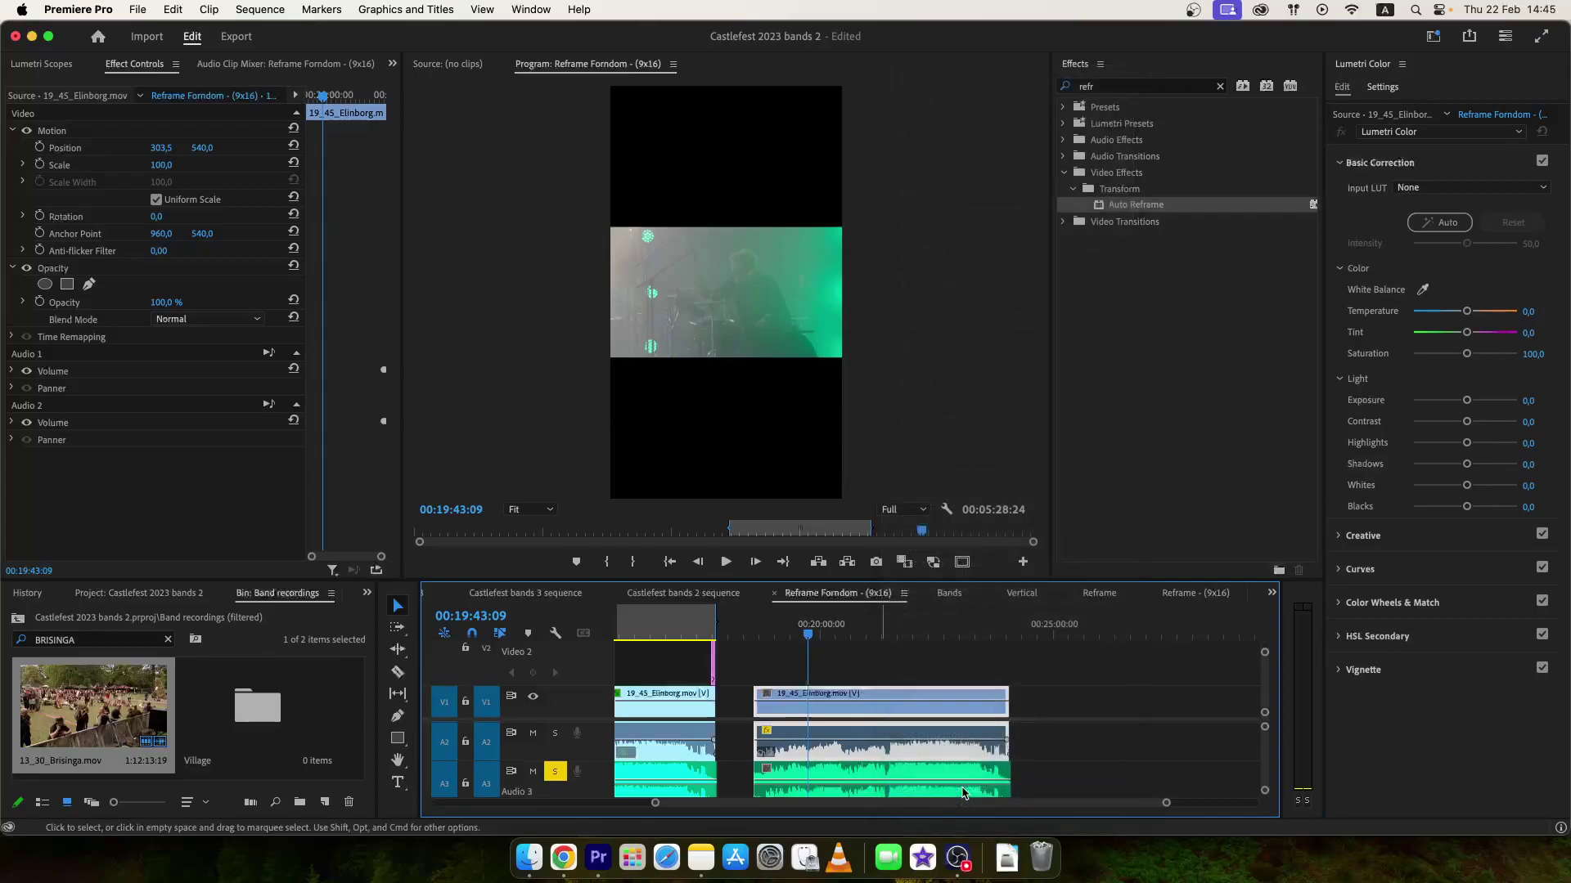
pyautogui.moveTo(1125, 213); pyautogui.dragTo(861, 710)
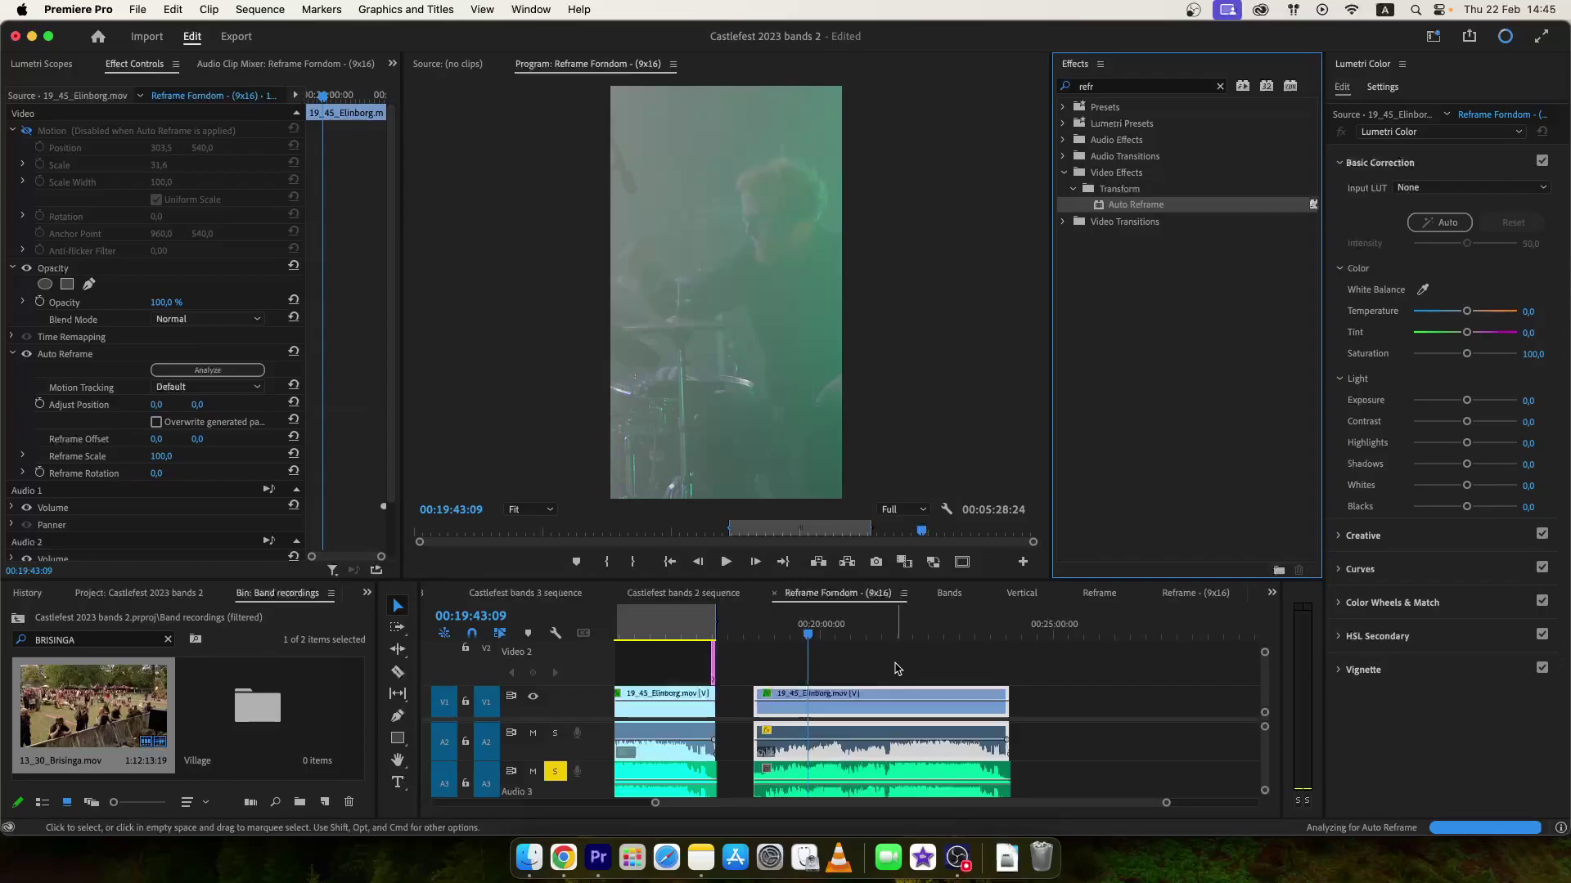
pyautogui.rightClick(897, 710)
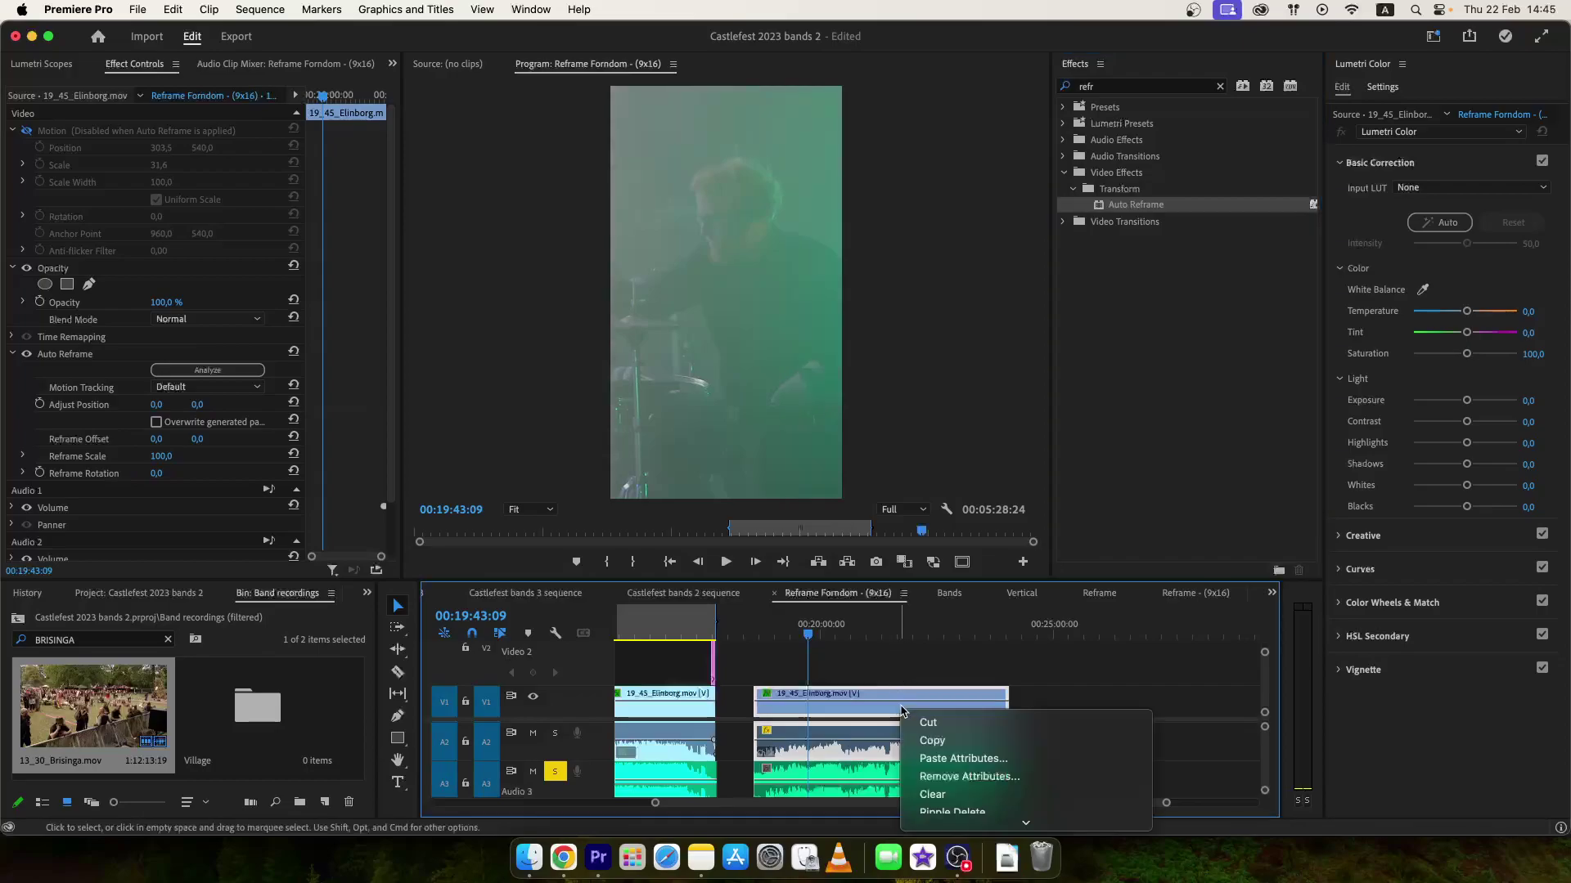
pyautogui.scroll(-2, 976, 709)
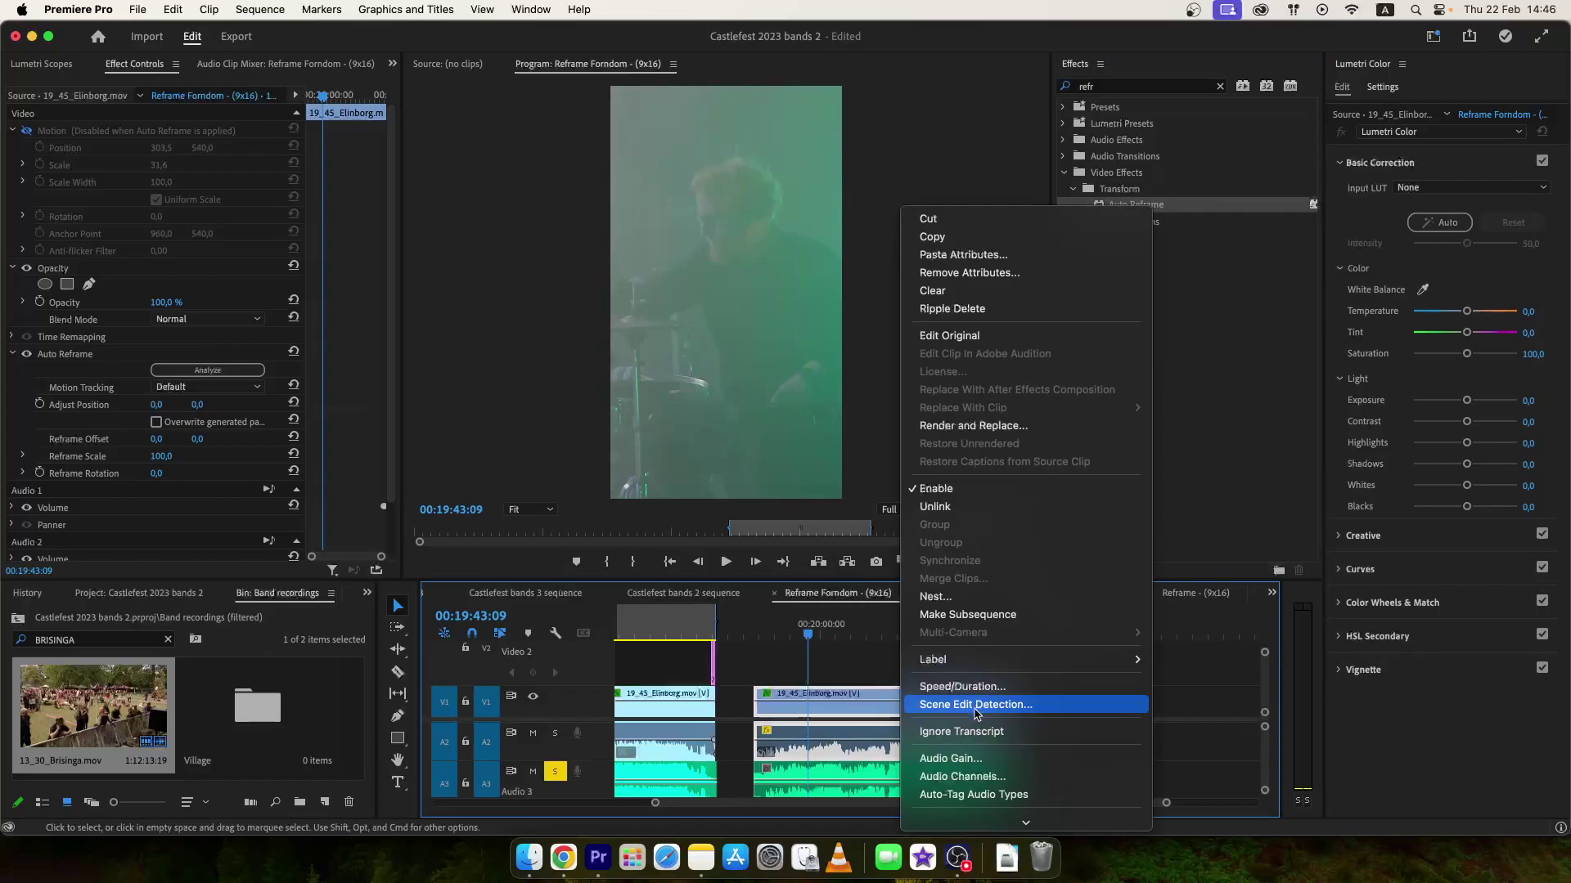
pyautogui.scroll(-2, 976, 710)
pyautogui.scroll(-3, 977, 710)
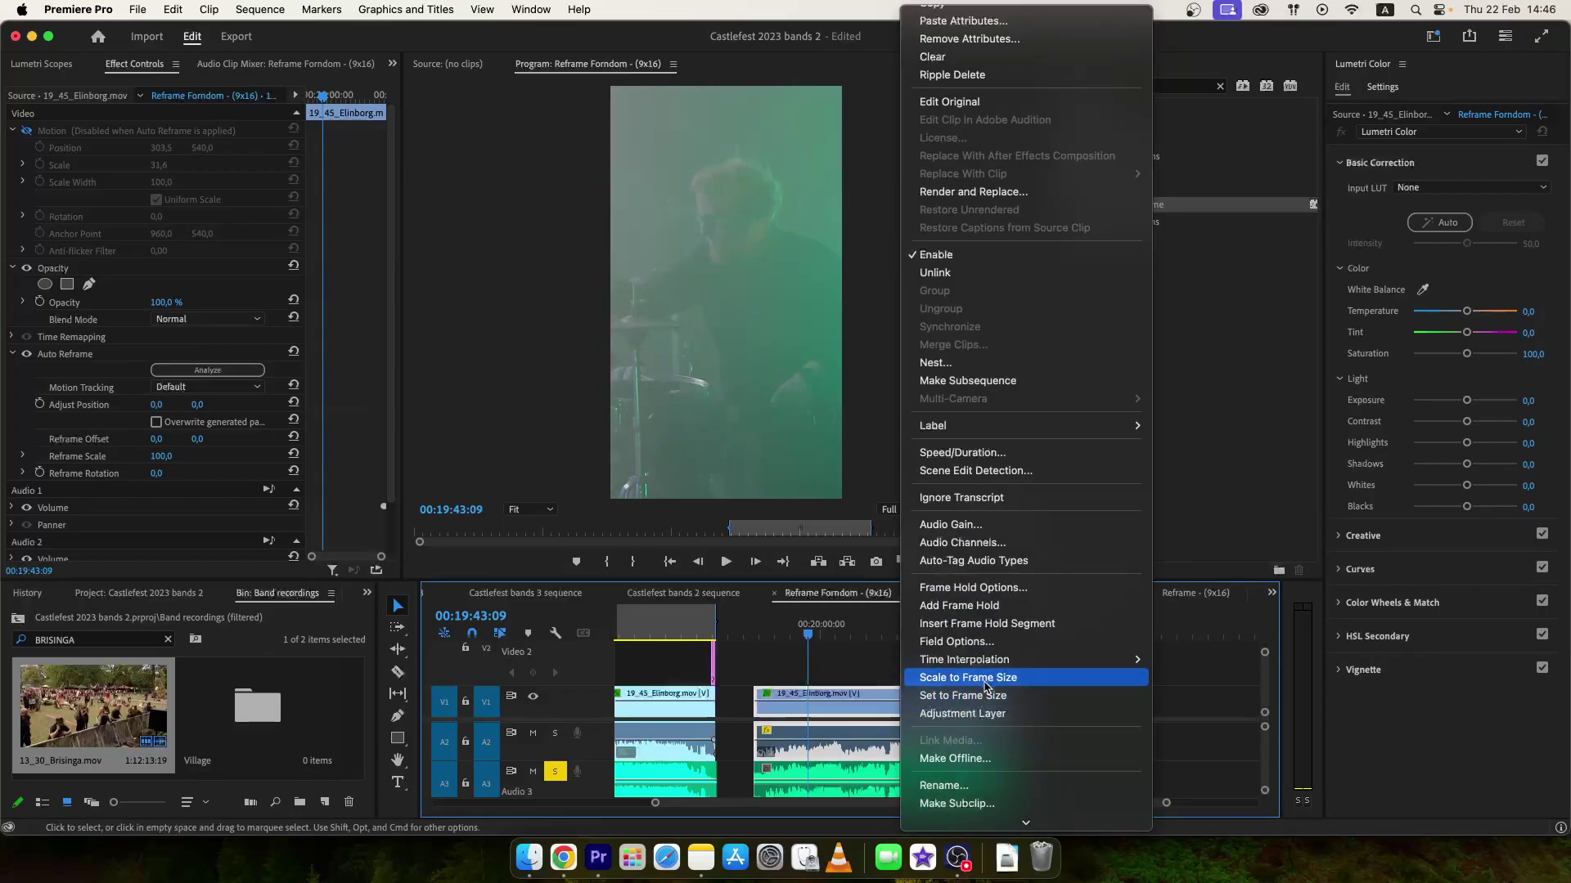
pyautogui.click(853, 659)
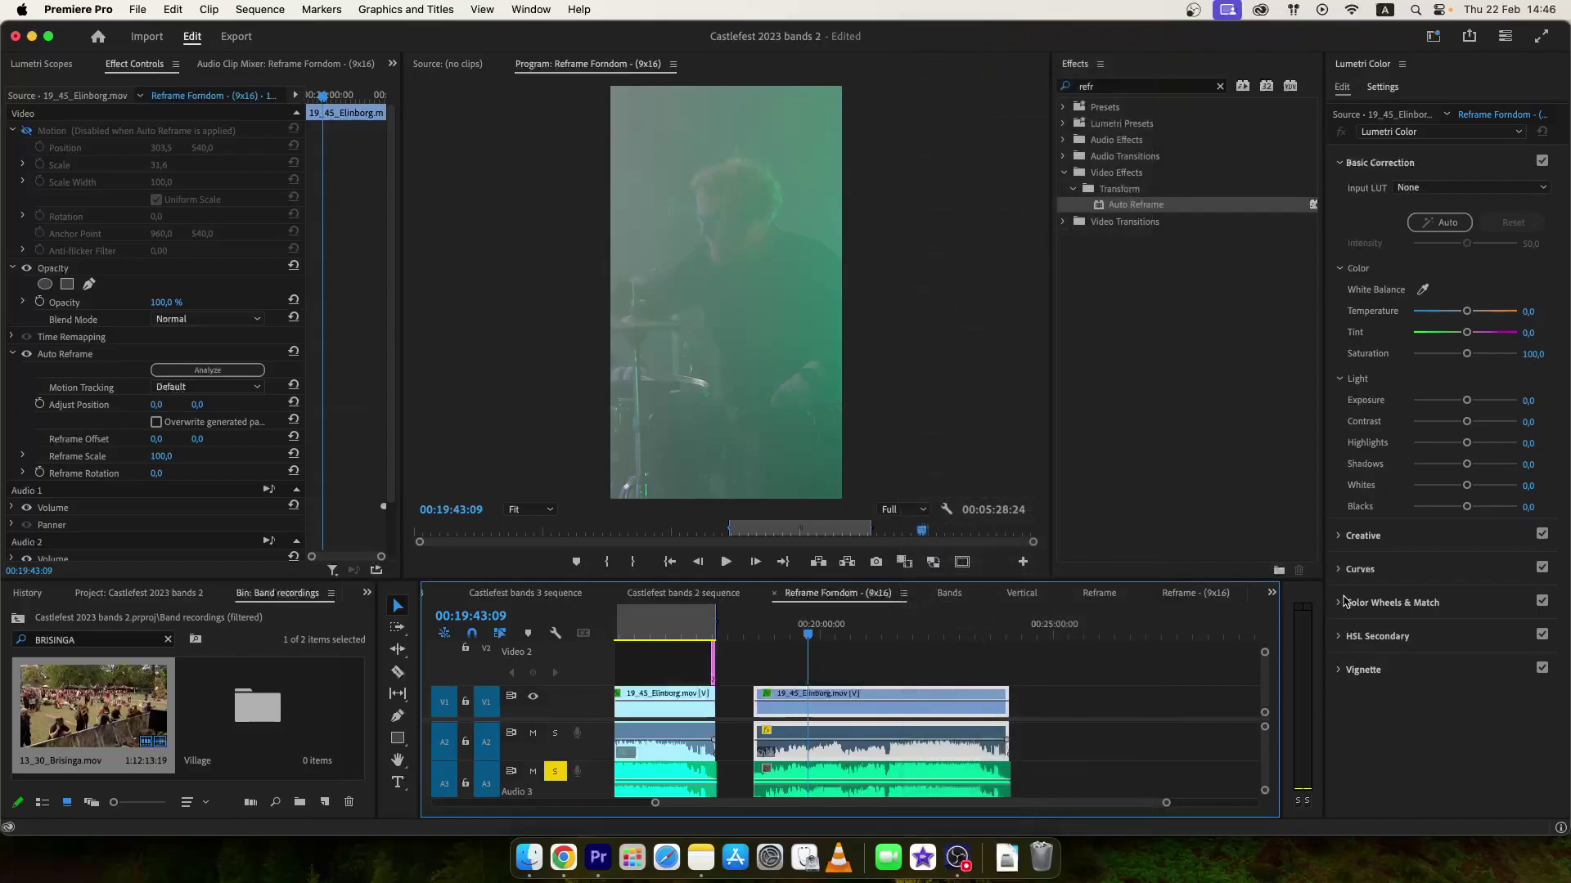